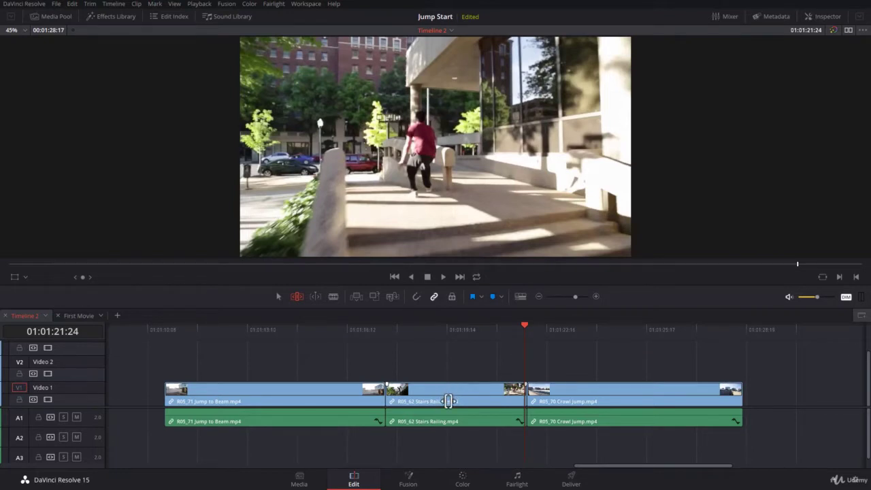
Slip the R05_62 Stairs Railing.mp4 clip's footage forward by about 10 frames, keeping its position on the timeline.
click(451, 391)
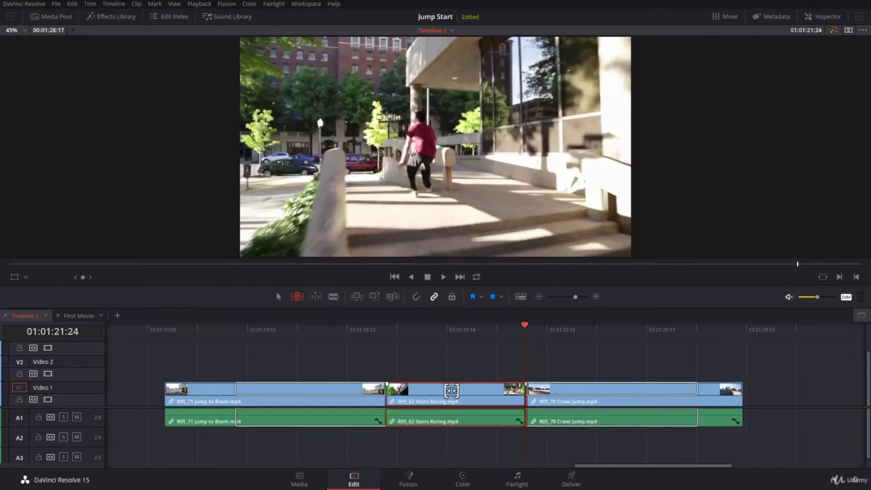
mouse_move(452, 390)
mouse_down()
mouse_move(428, 393)
mouse_move(481, 393)
mouse_move(443, 392)
mouse_up()
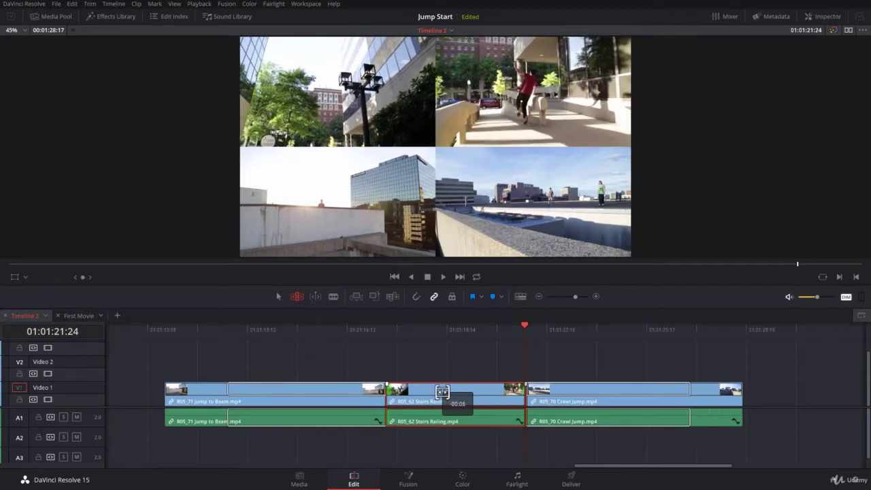
mouse_move(443, 392)
mouse_down()
mouse_move(507, 391)
mouse_move(453, 392)
mouse_up()
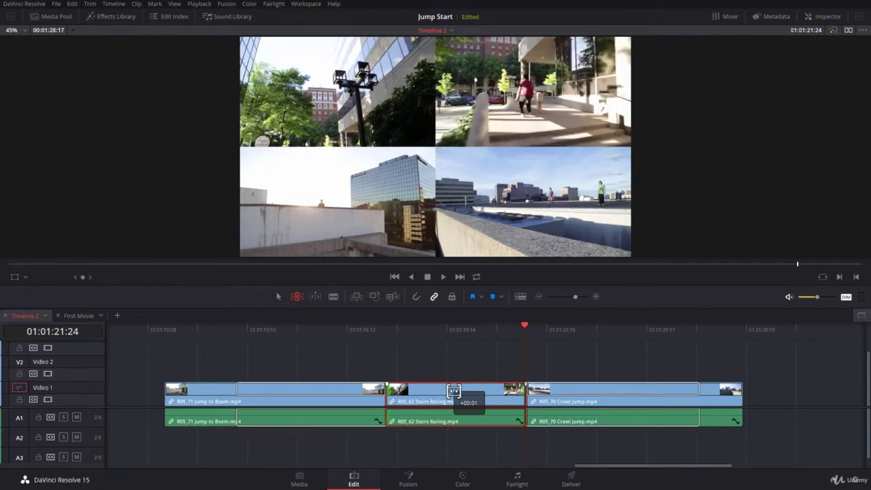
mouse_move(454, 393)
mouse_down()
mouse_move(435, 392)
mouse_move(492, 393)
mouse_move(465, 393)
mouse_up()
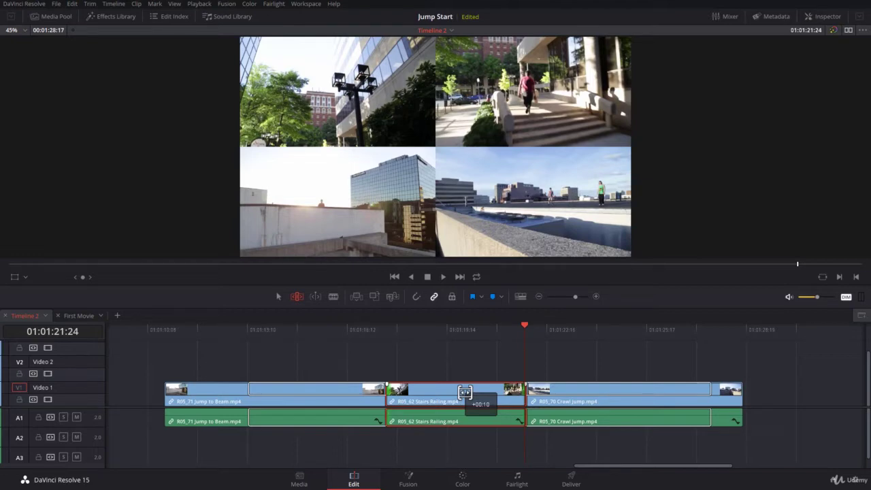
mouse_move(465, 393)
mouse_down()
mouse_move(501, 393)
mouse_move(429, 394)
mouse_move(512, 394)
mouse_move(431, 394)
mouse_move(480, 397)
mouse_move(443, 396)
mouse_move(466, 392)
mouse_up()
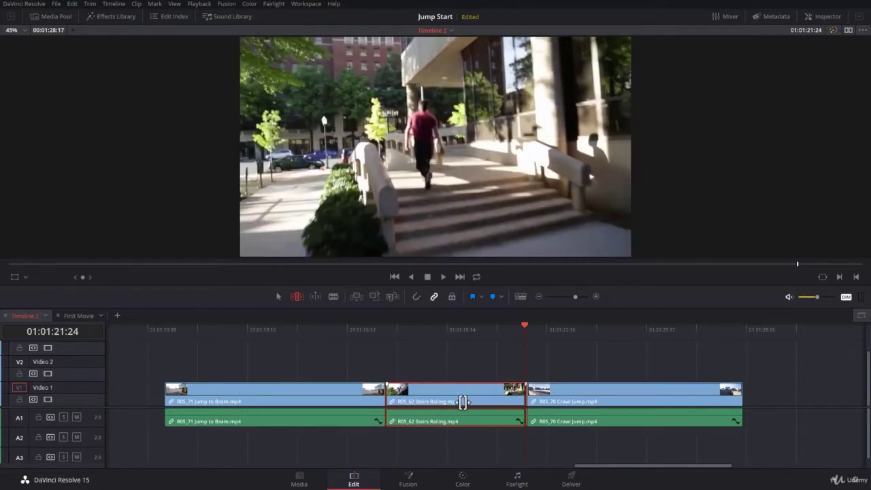
Slide the R05_62 Stairs Railing.mp4 clip slightly earlier on the timeline between its two neighbouring clips.
drag(463, 402, 443, 405)
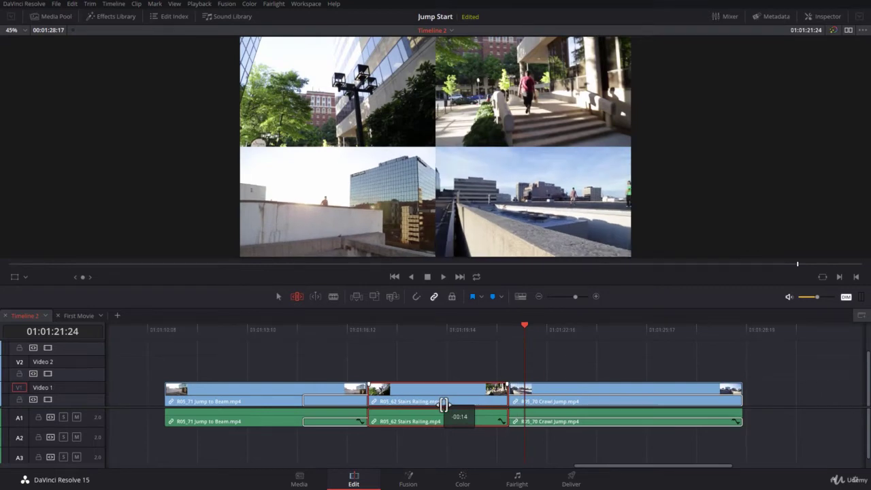
mouse_move(444, 405)
mouse_down()
mouse_move(466, 404)
mouse_move(444, 404)
mouse_up()
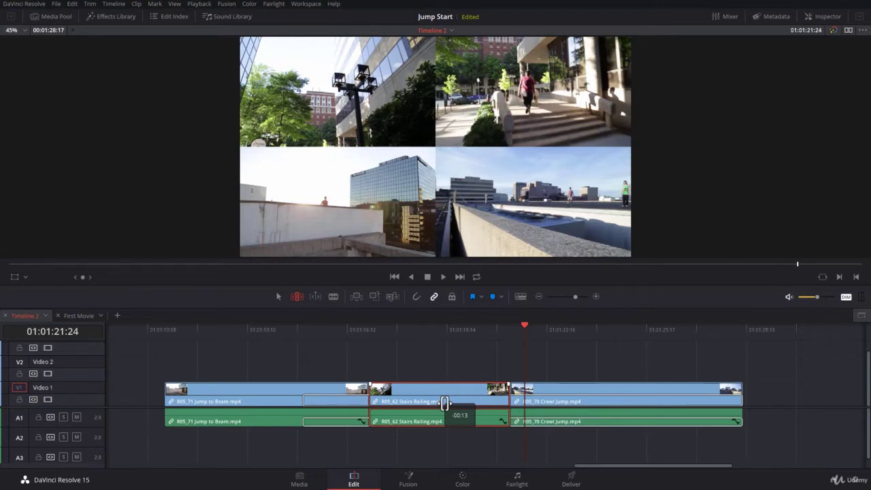
drag(445, 405, 444, 404)
mouse_move(444, 404)
mouse_down()
mouse_move(505, 405)
mouse_move(440, 404)
mouse_move(457, 404)
mouse_up()
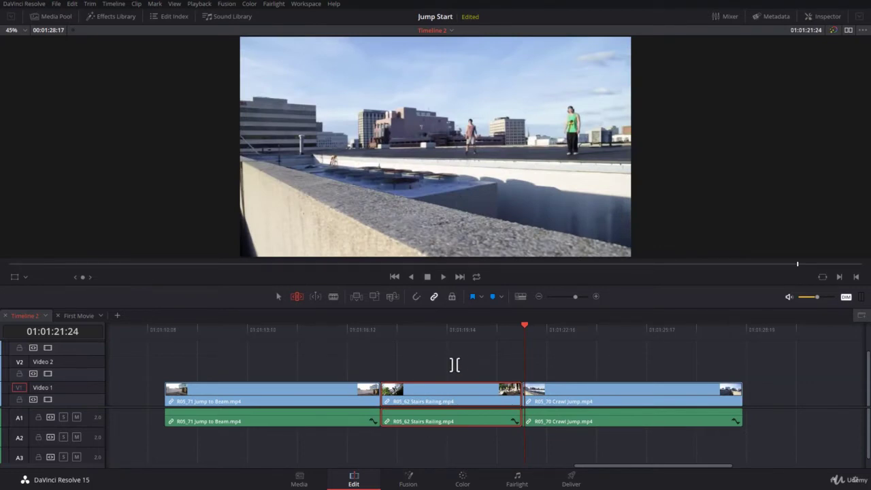
Check the available Nudge trimming commands and place the playhead at 01:01:19:13 within the Stairs Railing clip.
click(90, 4)
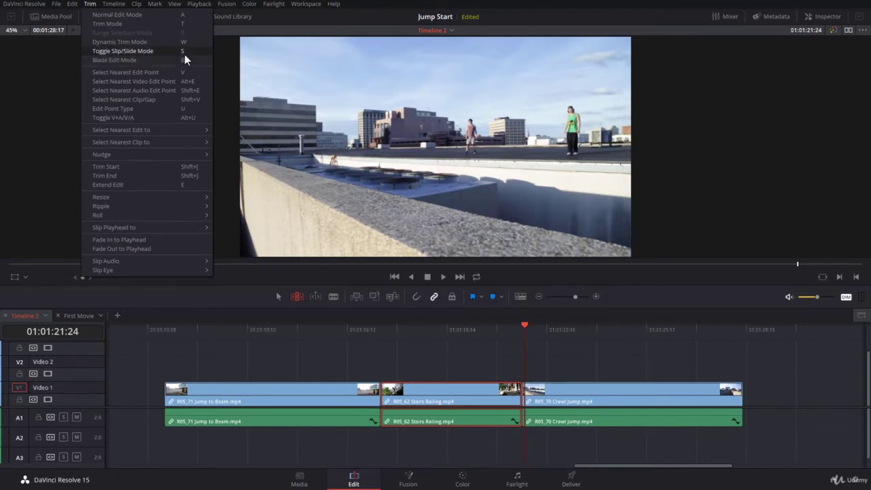
mouse_move(167, 155)
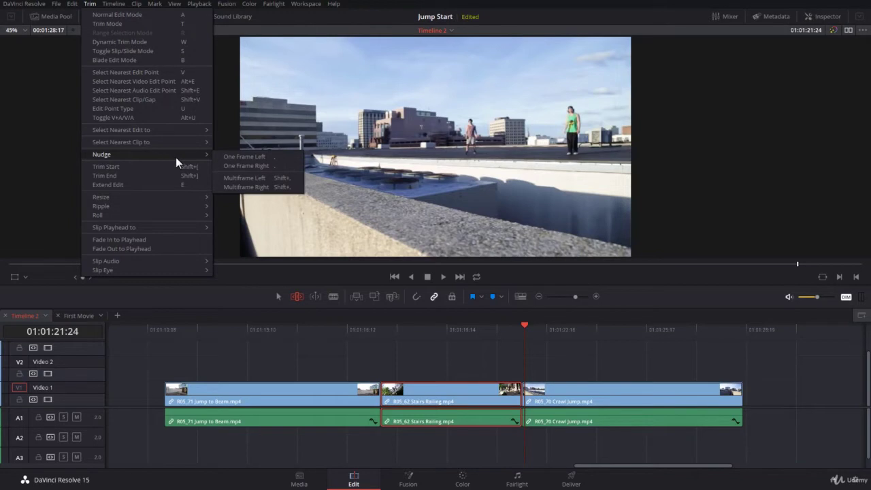
click(431, 352)
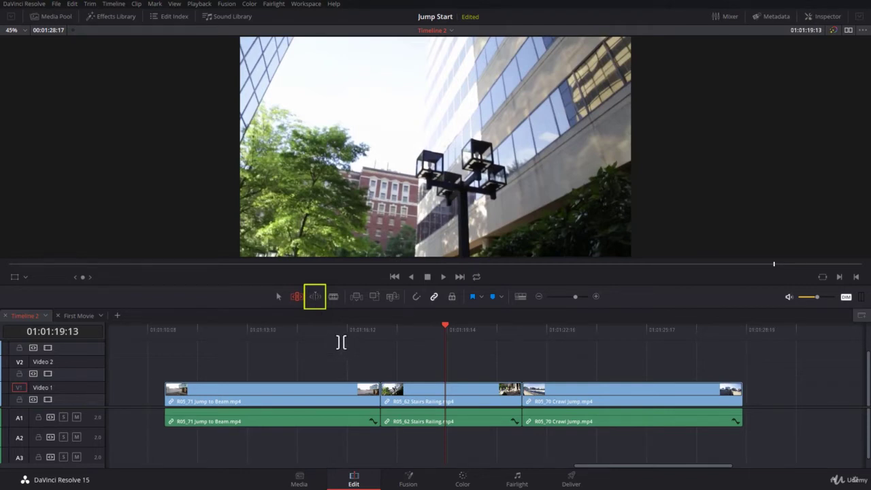
Switch the dynamic trim mode to Slide and slide the R05_62 Stairs Railing.mp4 clip later on the timeline.
right_click(316, 299)
click(332, 349)
click(423, 393)
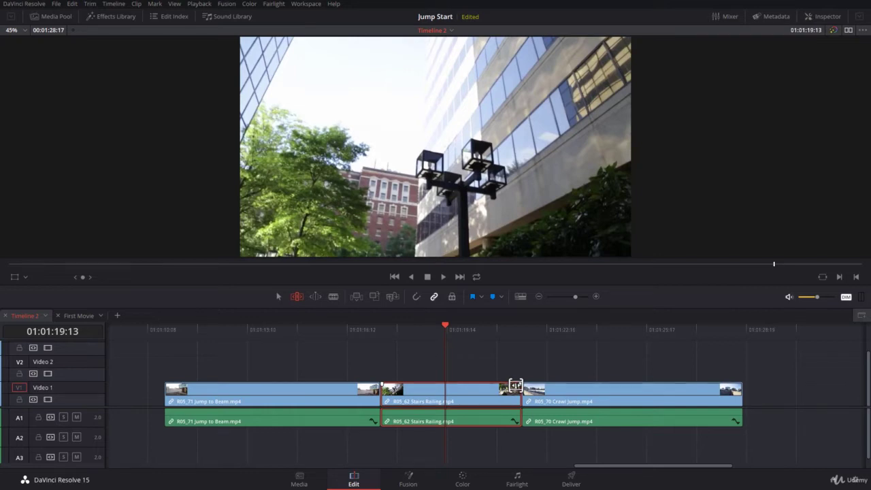
drag(516, 386, 516, 386)
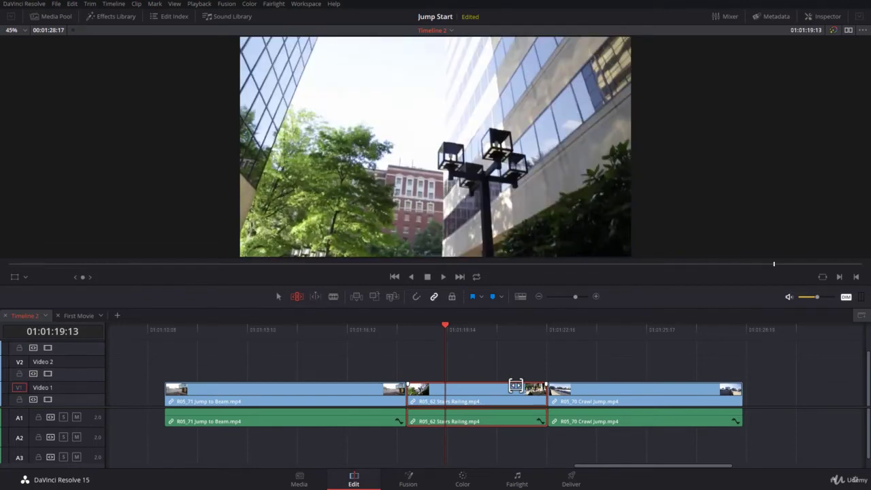
mouse_move(517, 386)
mouse_down()
mouse_move(595, 381)
mouse_move(525, 375)
mouse_up()
Slide the R05_70 Crawl Jump.mp4 clip slightly earlier, and slip its footage using the Slip mode.
drag(613, 382, 612, 392)
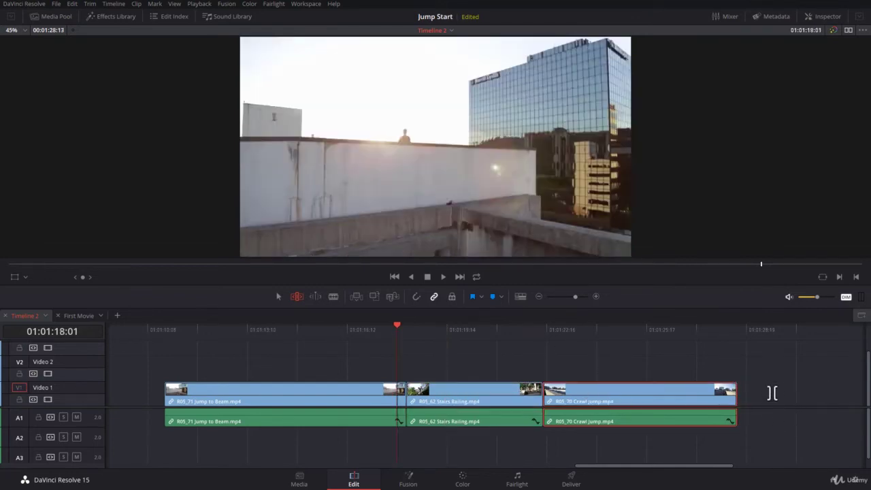
click(316, 297)
click(329, 319)
drag(621, 372, 463, 96)
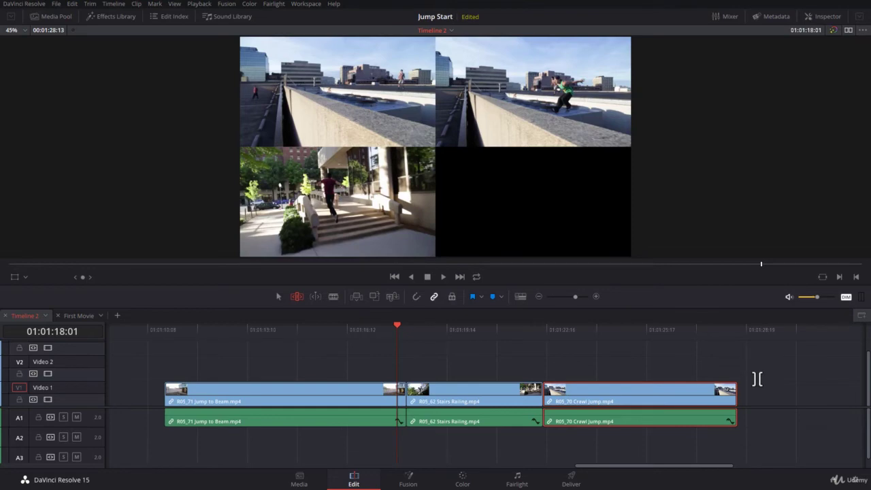
With the playhead at 01:01:25:17, use Slide mode to nudge the R05_70 Crawl Jump.mp4 clip back and forth frame by frame.
click(632, 329)
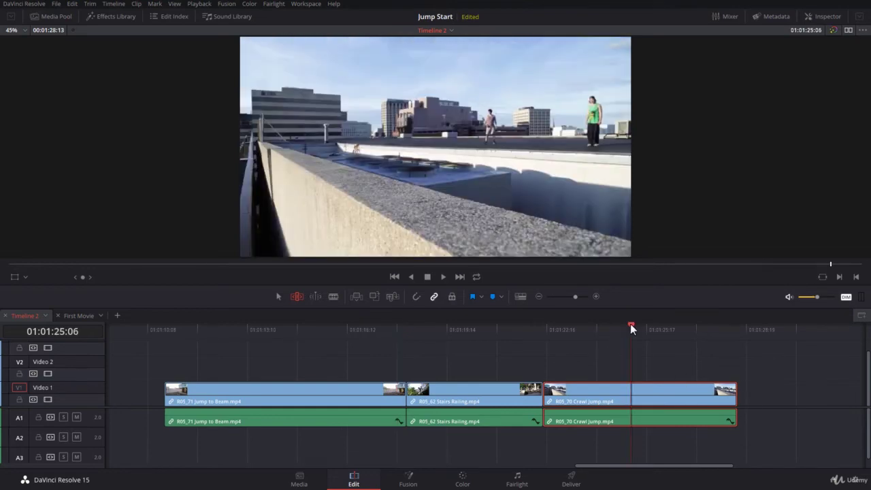
right_click(315, 295)
click(677, 331)
drag(675, 331, 646, 334)
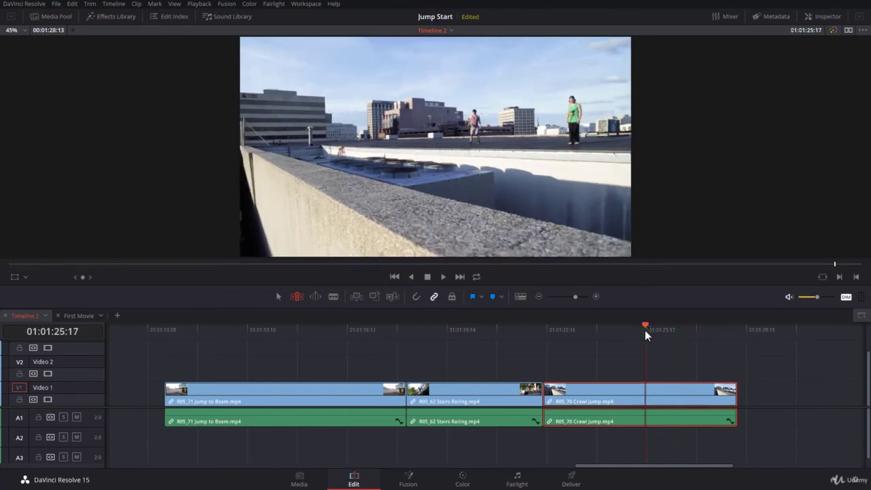
drag(571, 388, 552, 387)
key(comma)
key(comma)
key(comma)
key(comma)
key(comma)
key(comma)
key(comma)
key(comma)
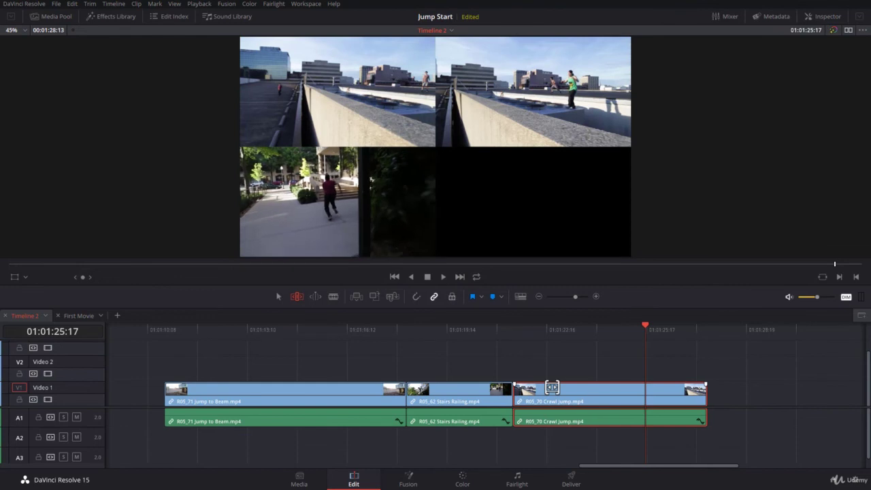
key(period)
key(period)
key(period)
key(period)
key(period)
key(period)
key(period)
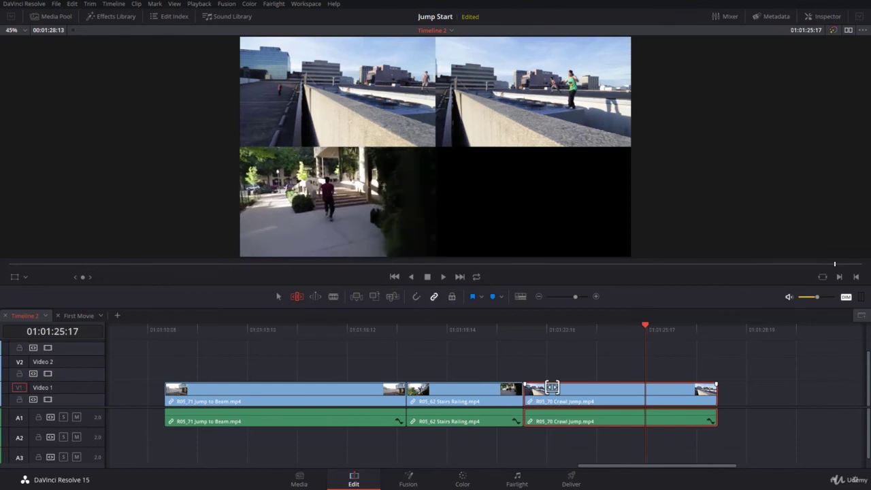
key(period)
key(period)
key(period)
key(period)
key(period)
key(period)
key(period)
key(period)
key(period)
key(period)
key(period)
key(period)
key(period)
key(period)
key(period)
key(period)
key(period)
key(period)
key(period)
key(period)
key(period)
key(period)
key(period)
key(period)
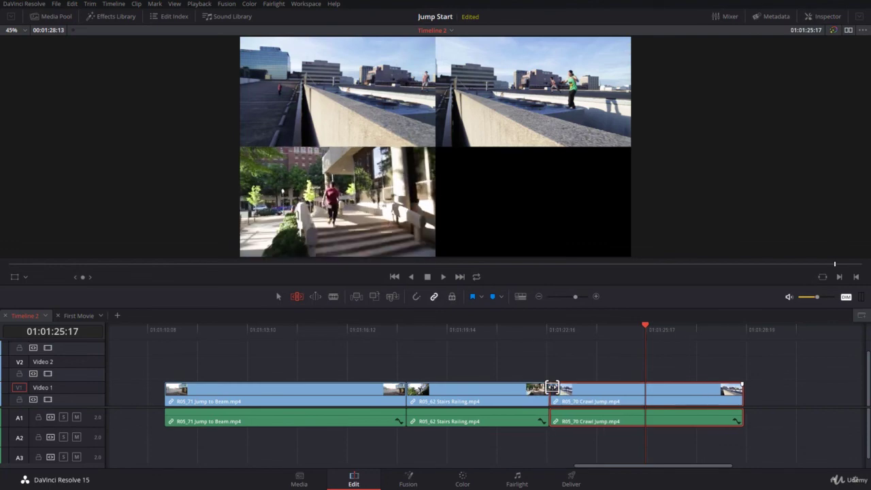
key(comma)
key(comma)
key(comma)
key(comma)
key(comma)
key(comma)
key(comma)
key(comma)
key(comma)
key(comma)
key(comma)
key(comma)
key(comma)
key(comma)
key(comma)
key(comma)
key(comma)
key(comma)
key(comma)
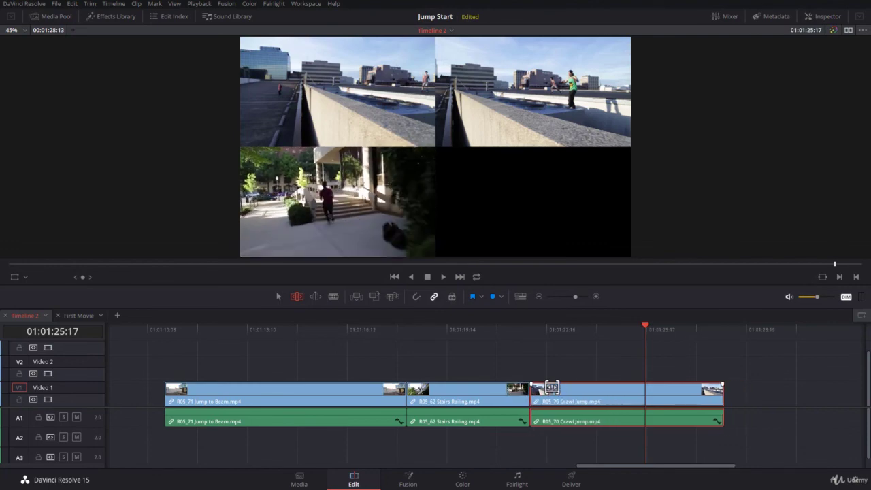
key(comma)
key(comma)
key(comma)
key(comma)
key(comma)
key(comma)
key(comma)
key(comma)
key(comma)
key(period)
key(period)
key(period)
key(period)
key(period)
key(period)
key(period)
key(period)
key(period)
key(period)
key(period)
key(period)
key(period)
key(period)
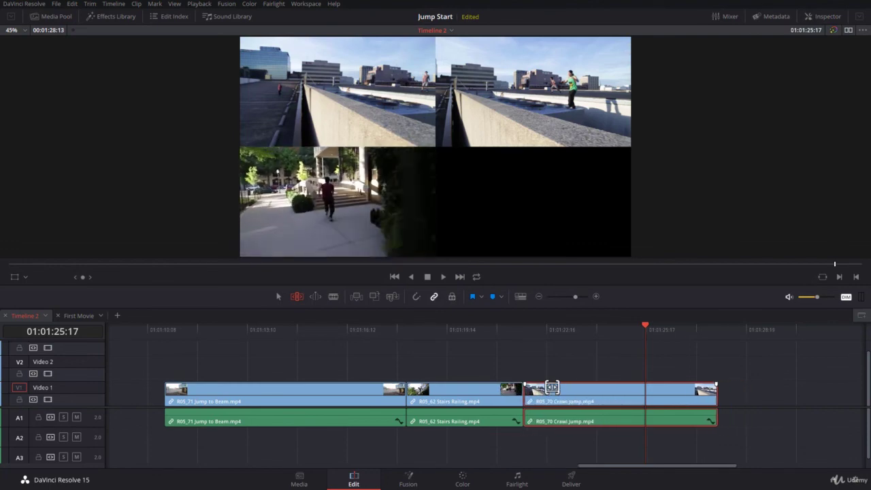
key(period)
key(period)
key(period)
key(period)
key(period)
key(period)
key(period)
key(period)
key(period)
key(period)
key(period)
key(period)
key(period)
key(period)
key(comma)
key(comma)
key(comma)
key(comma)
key(comma)
key(comma)
key(comma)
key(comma)
key(comma)
key(comma)
key(comma)
key(comma)
key(comma)
key(comma)
key(comma)
key(comma)
key(comma)
key(comma)
key(comma)
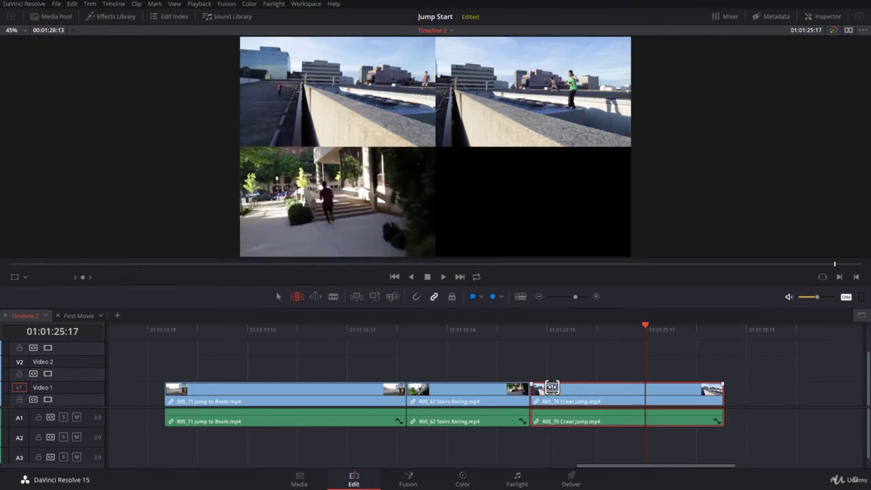
key(period)
key(period)
key(period)
key(period)
key(period)
key(period)
key(period)
key(period)
key(period)
key(period)
key(period)
key(period)
key(period)
key(period)
key(period)
key(period)
key(period)
key(period)
key(period)
key(period)
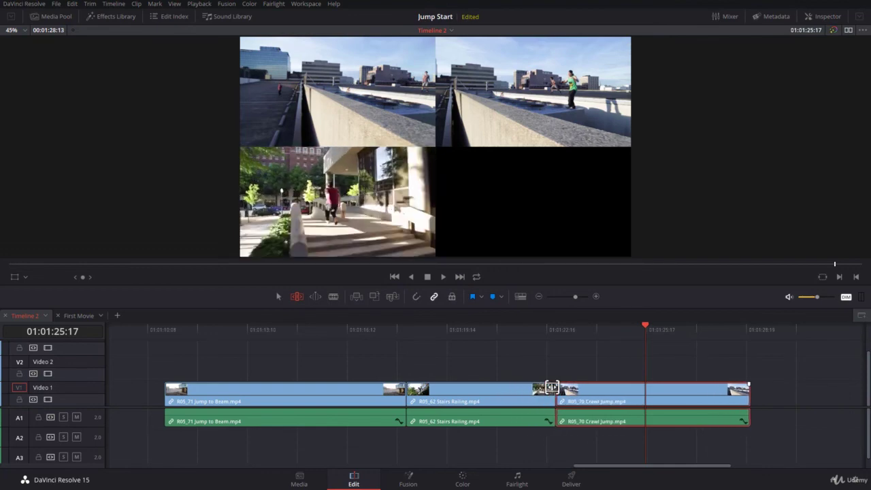